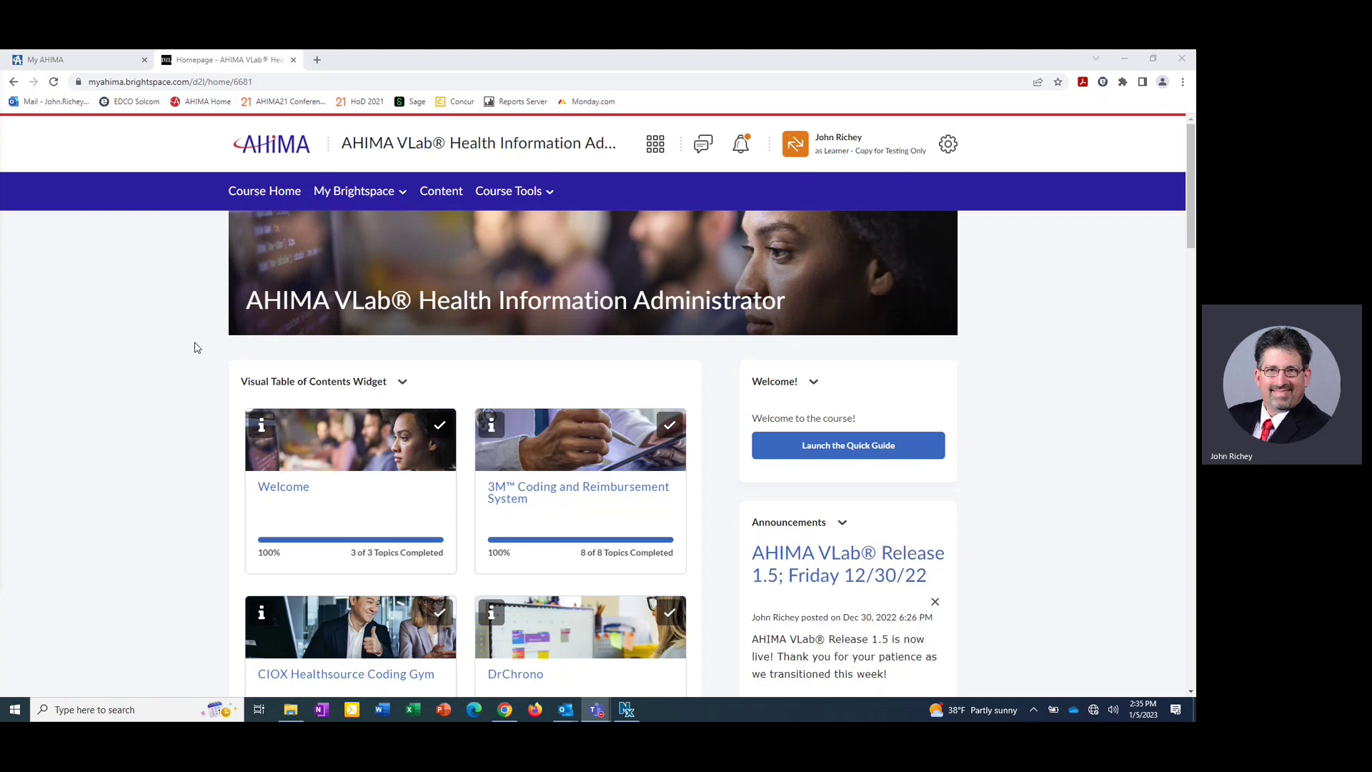
Open the 3M Login Instructions quiz submissions from Quizzes and scroll to the latest attempts
left_click(519, 200)
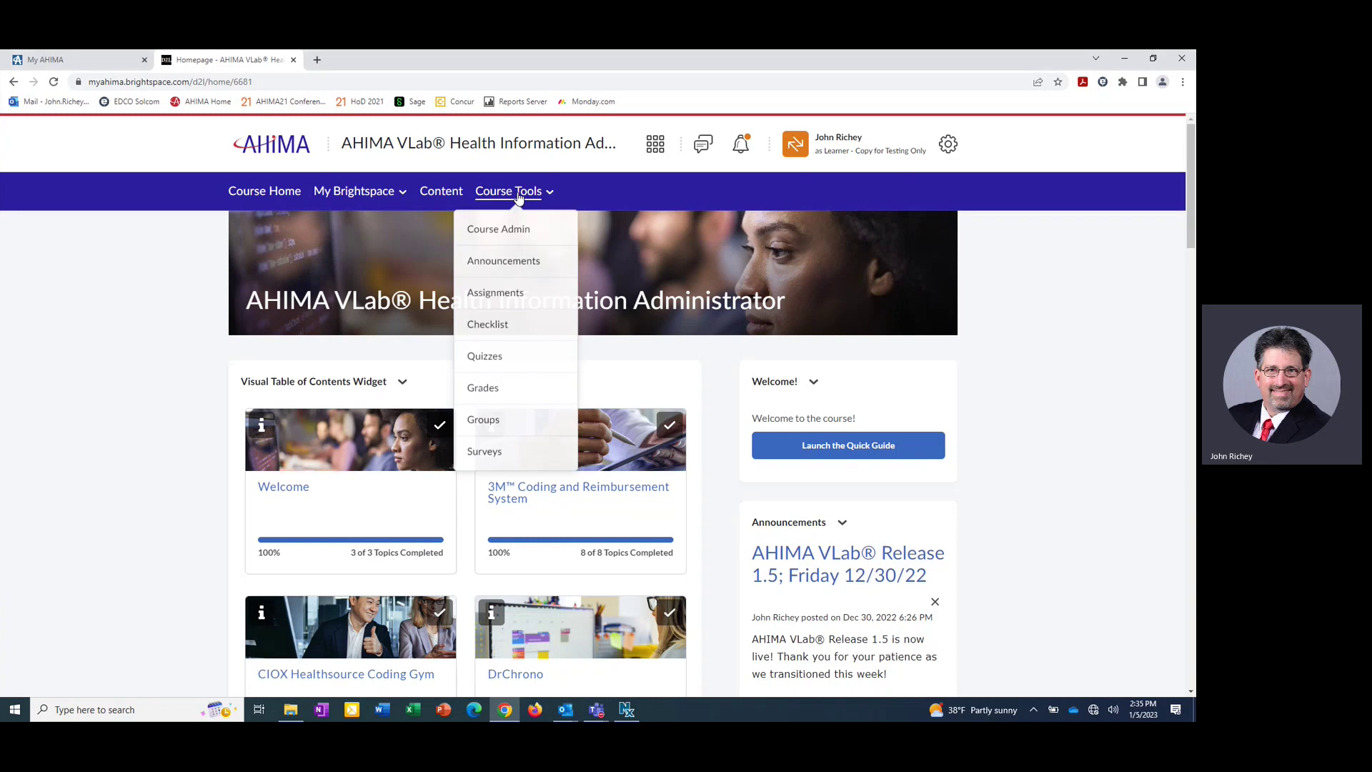
left_click(486, 361)
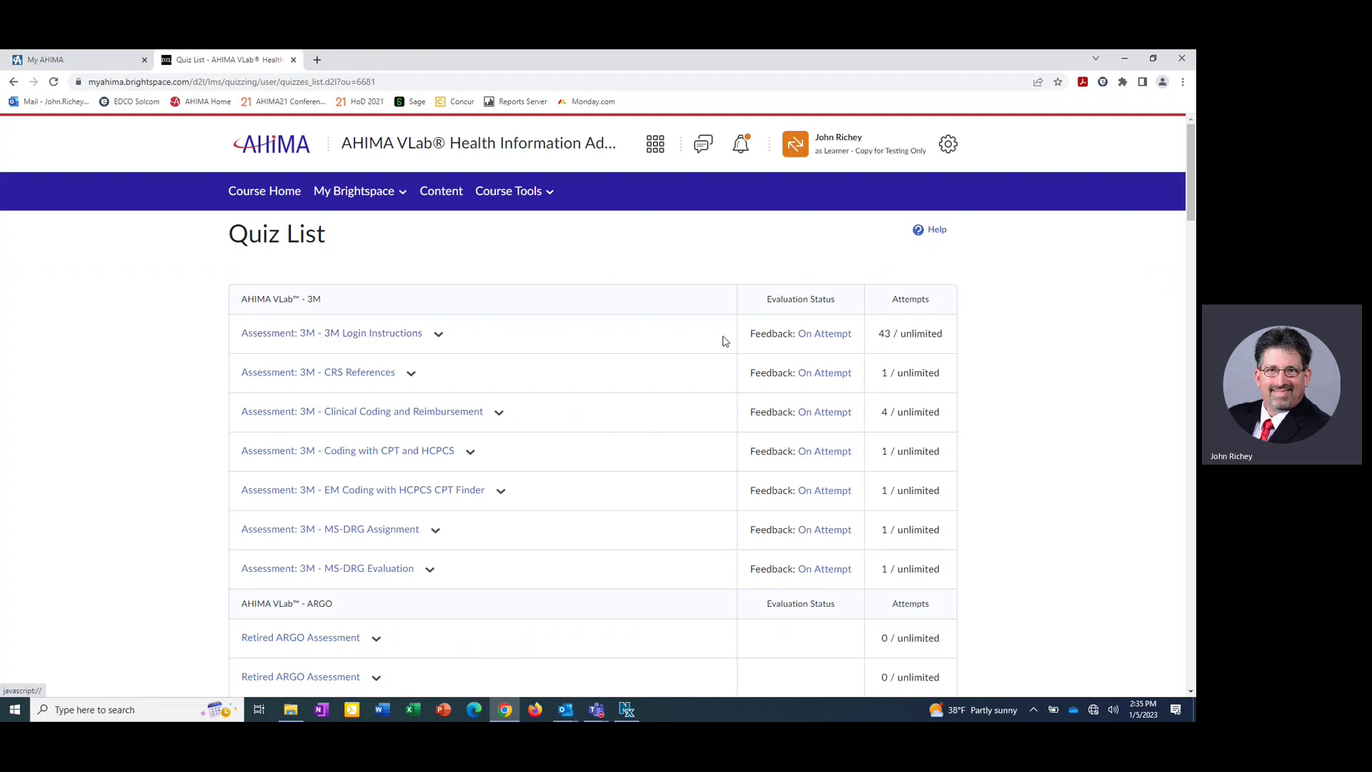
left_click(822, 334)
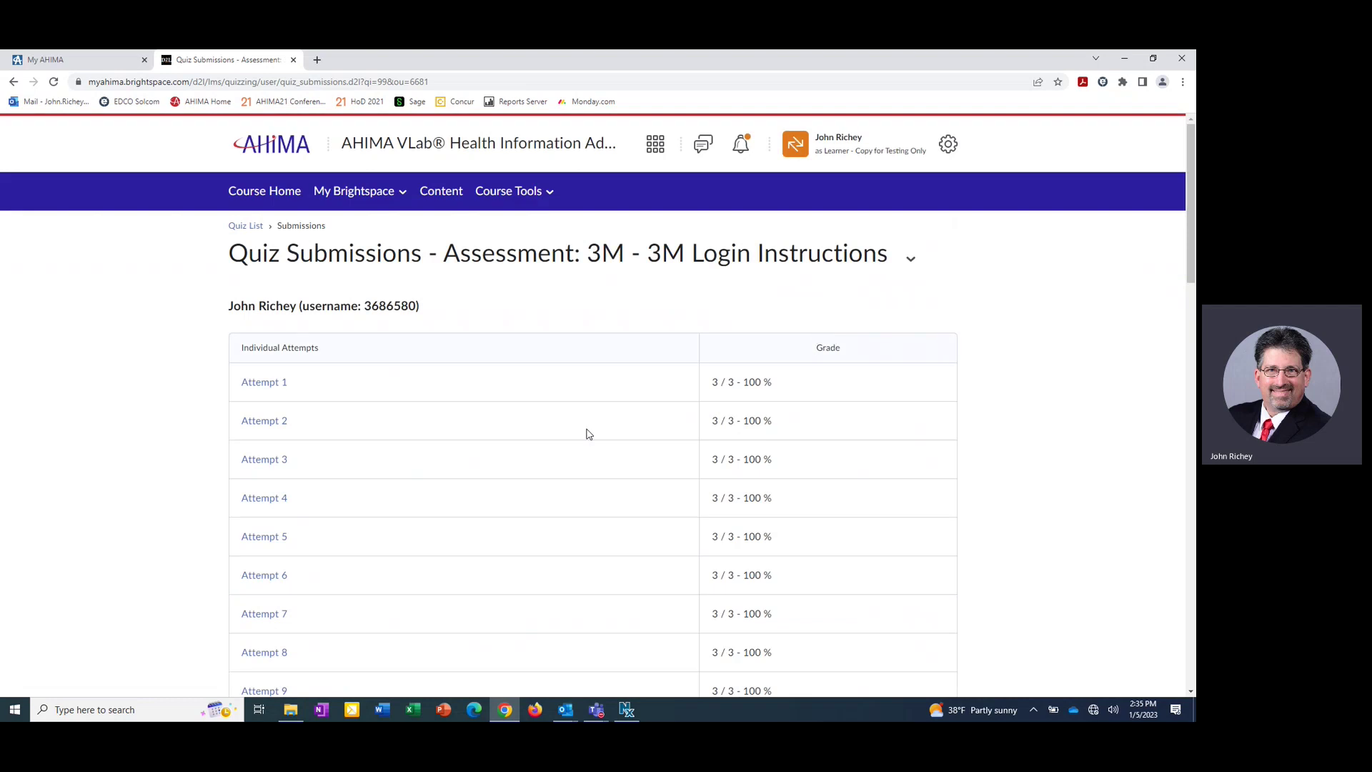
scroll(557, 448, "down", 7)
scroll(556, 459, "down", 5)
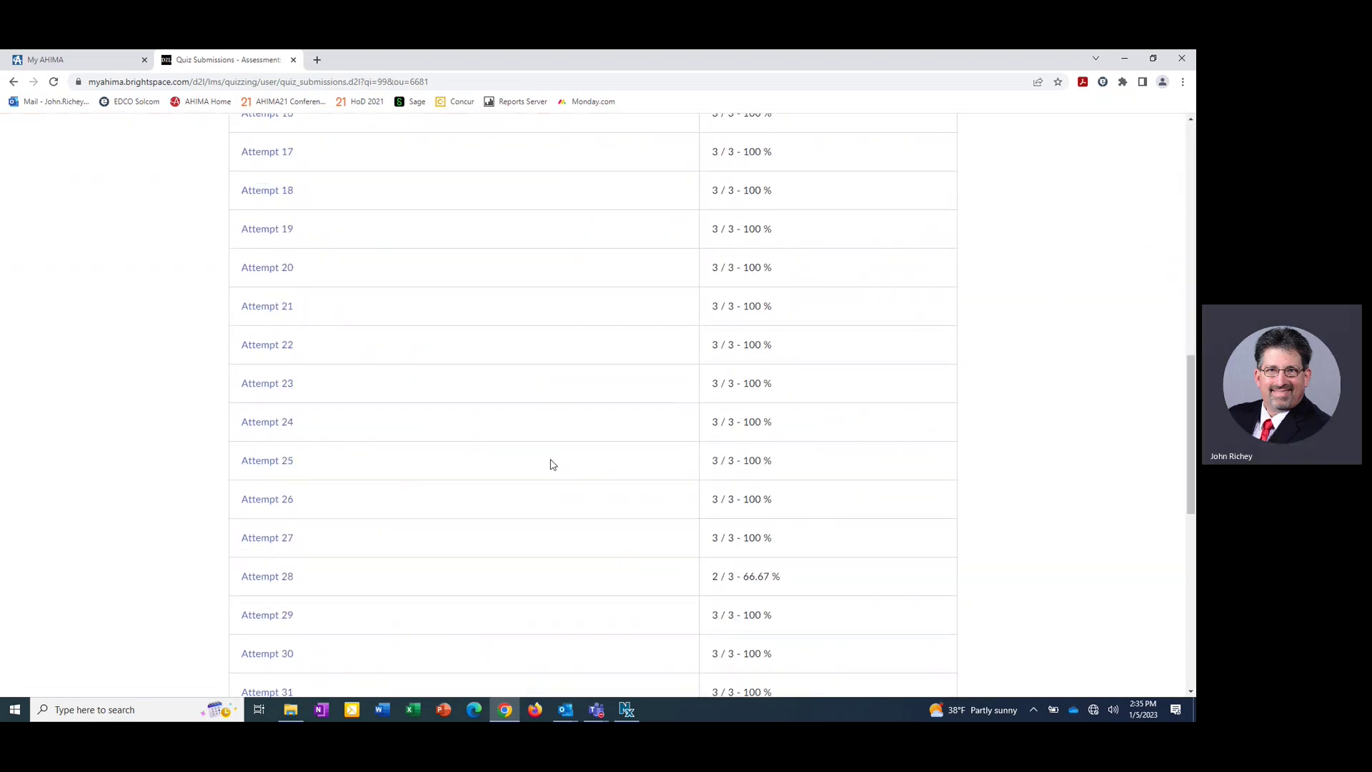
scroll(550, 461, "down", 5)
scroll(548, 462, "down", 3)
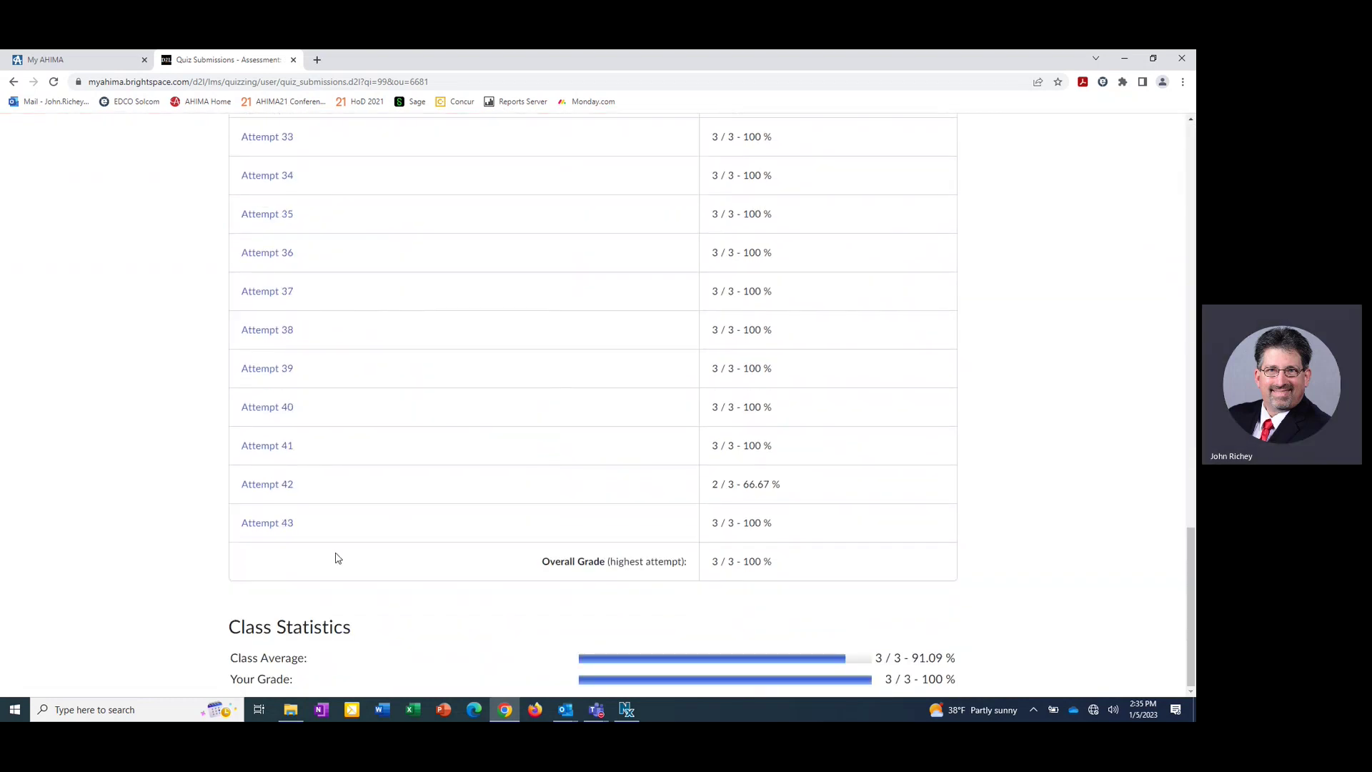
Open Attempt 43 and select its heading text
left_click(263, 531)
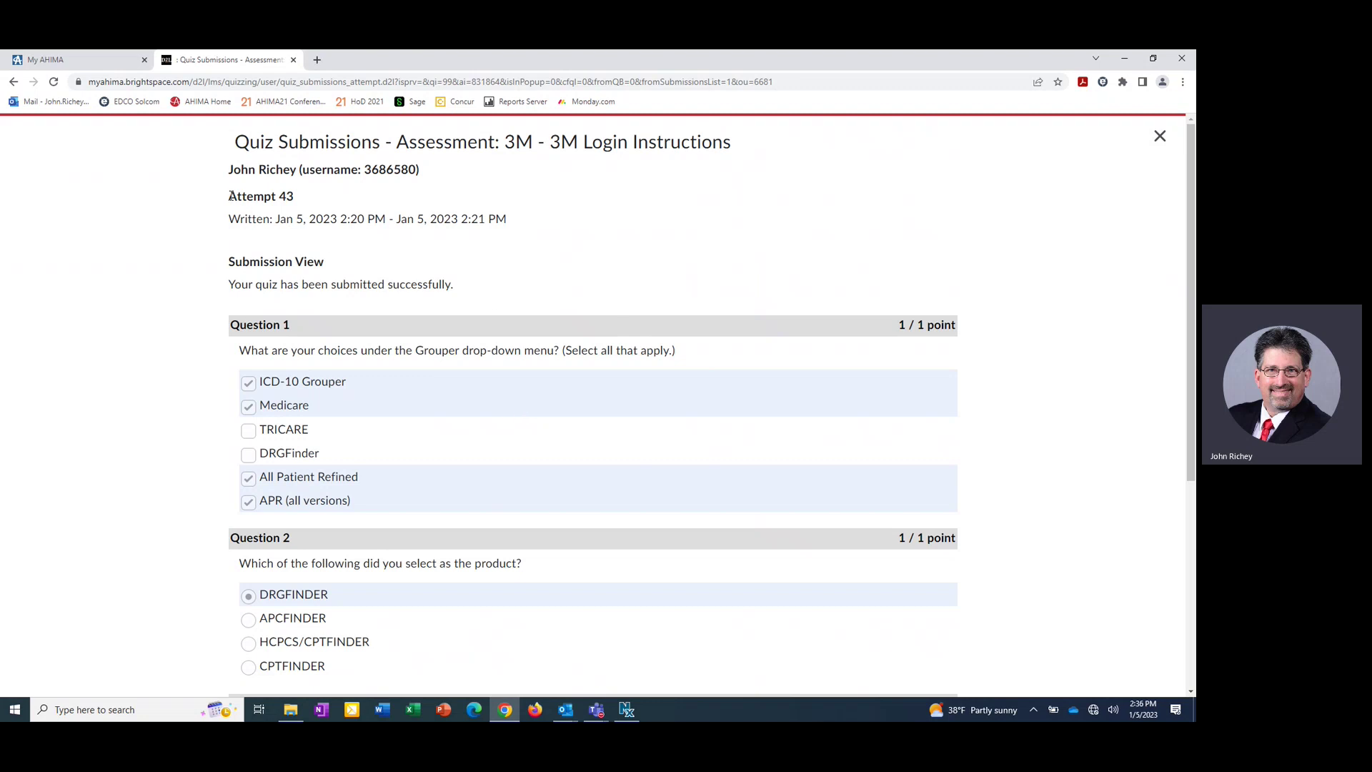
left_click_drag(229, 195, 295, 197)
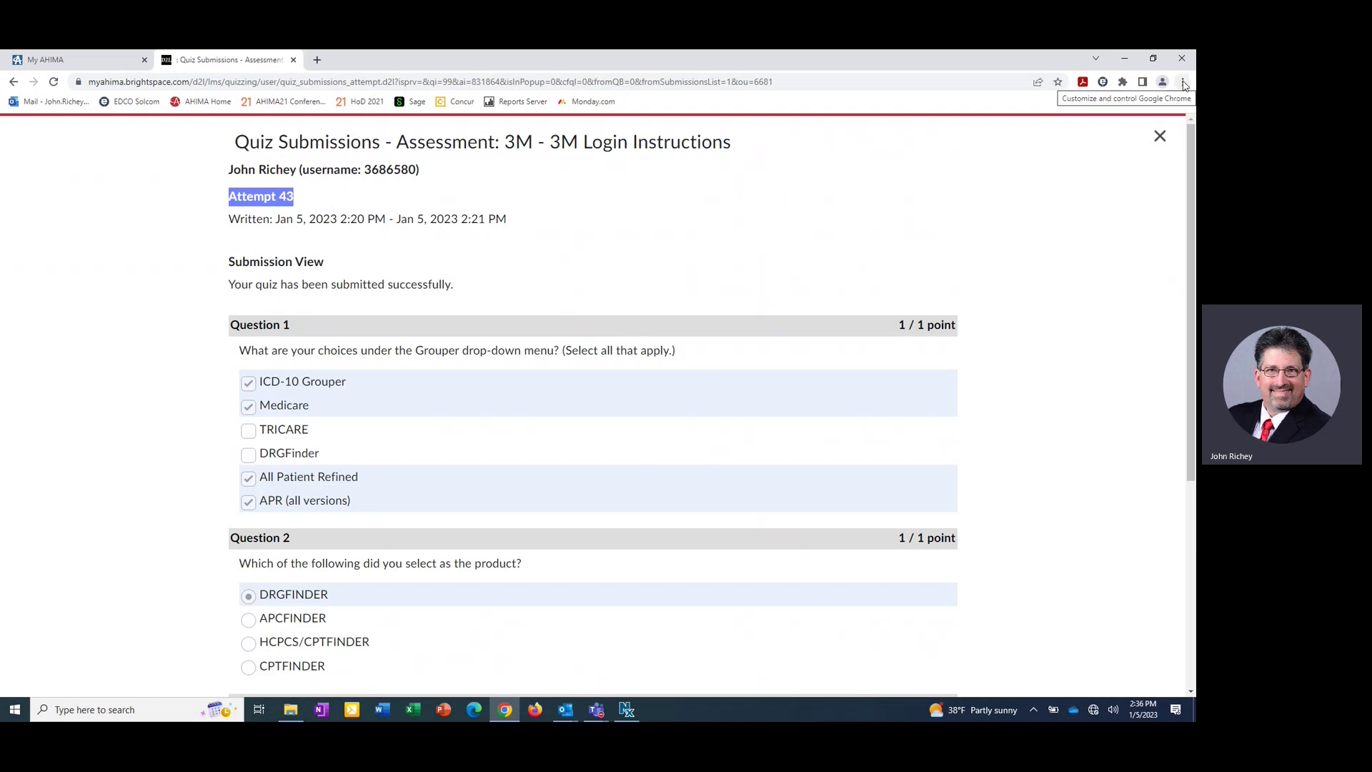
Preview the attempt for printing with Microsoft Print to PDF as destination, checking both pages
left_click(1183, 83)
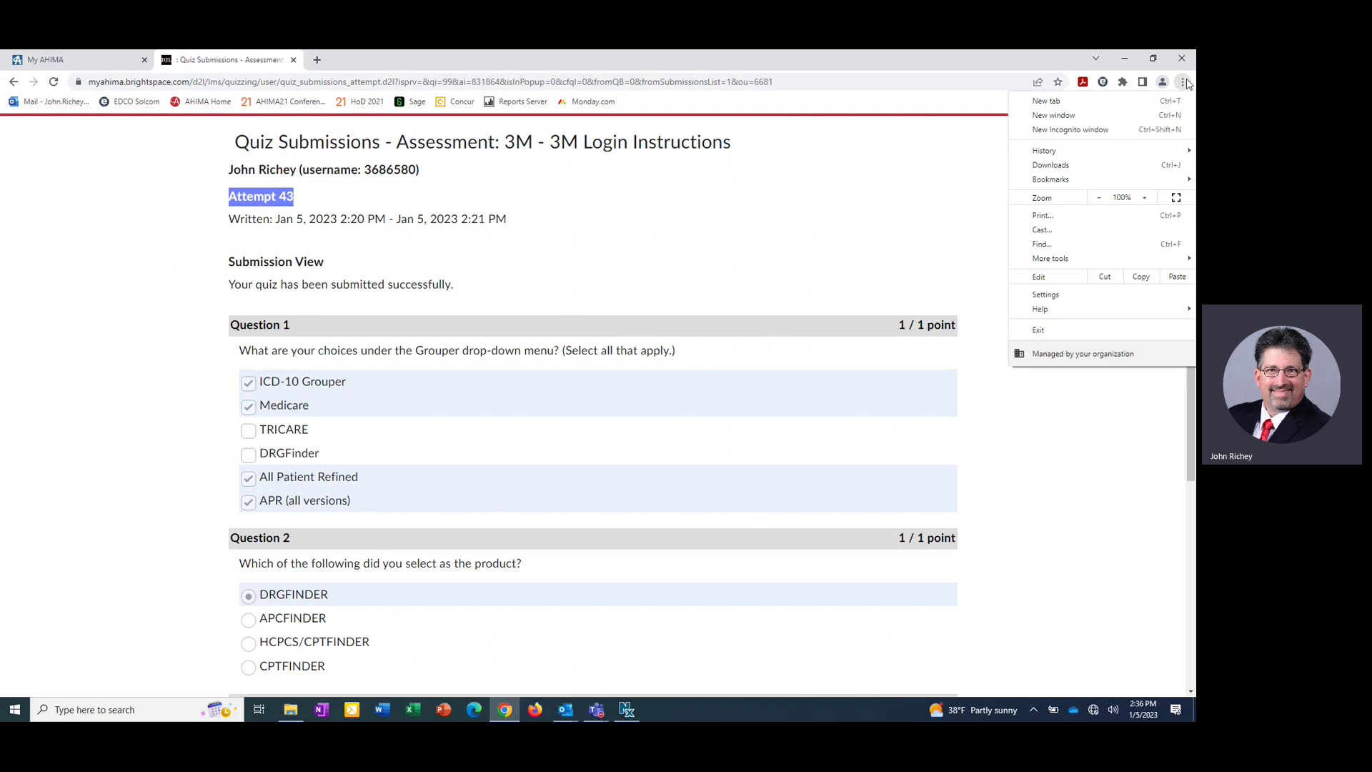
left_click(1054, 222)
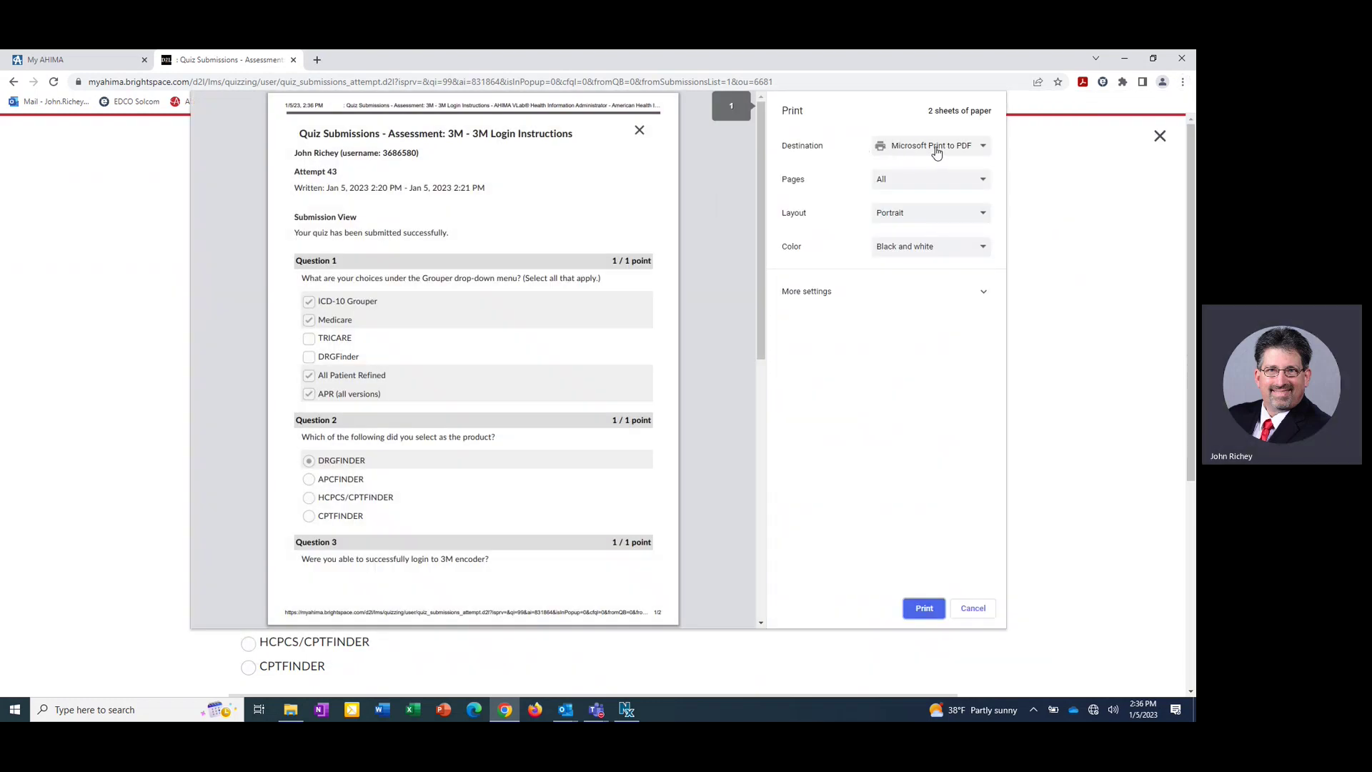
left_click(936, 153)
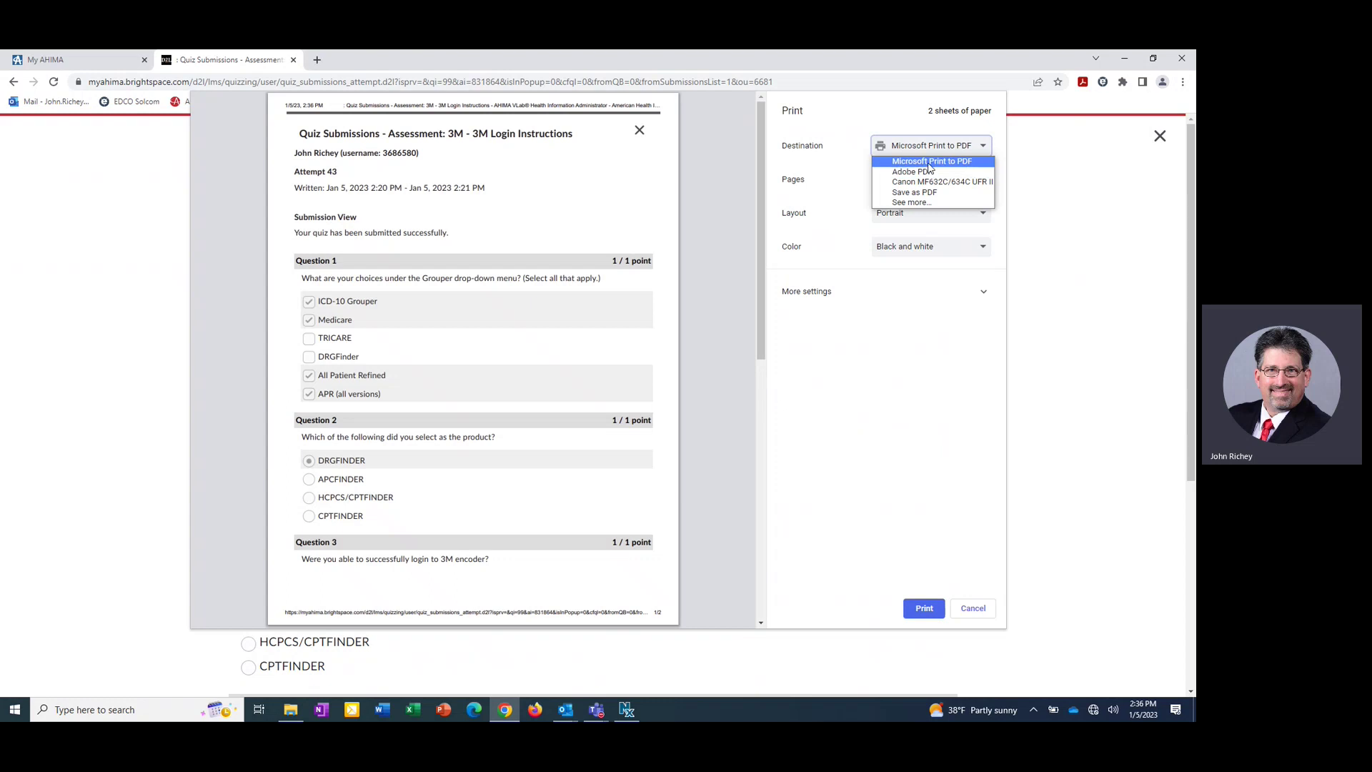
left_click(929, 165)
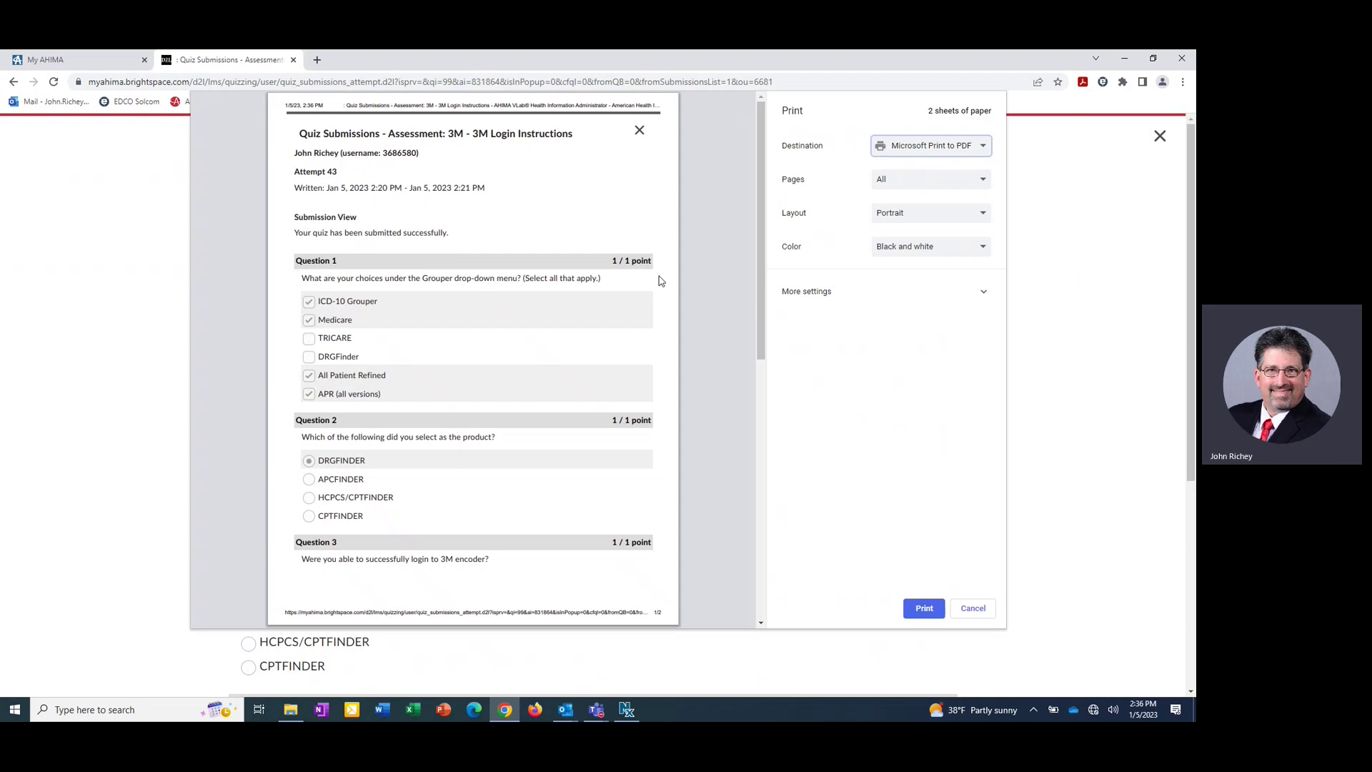
scroll(522, 266, "down", 2)
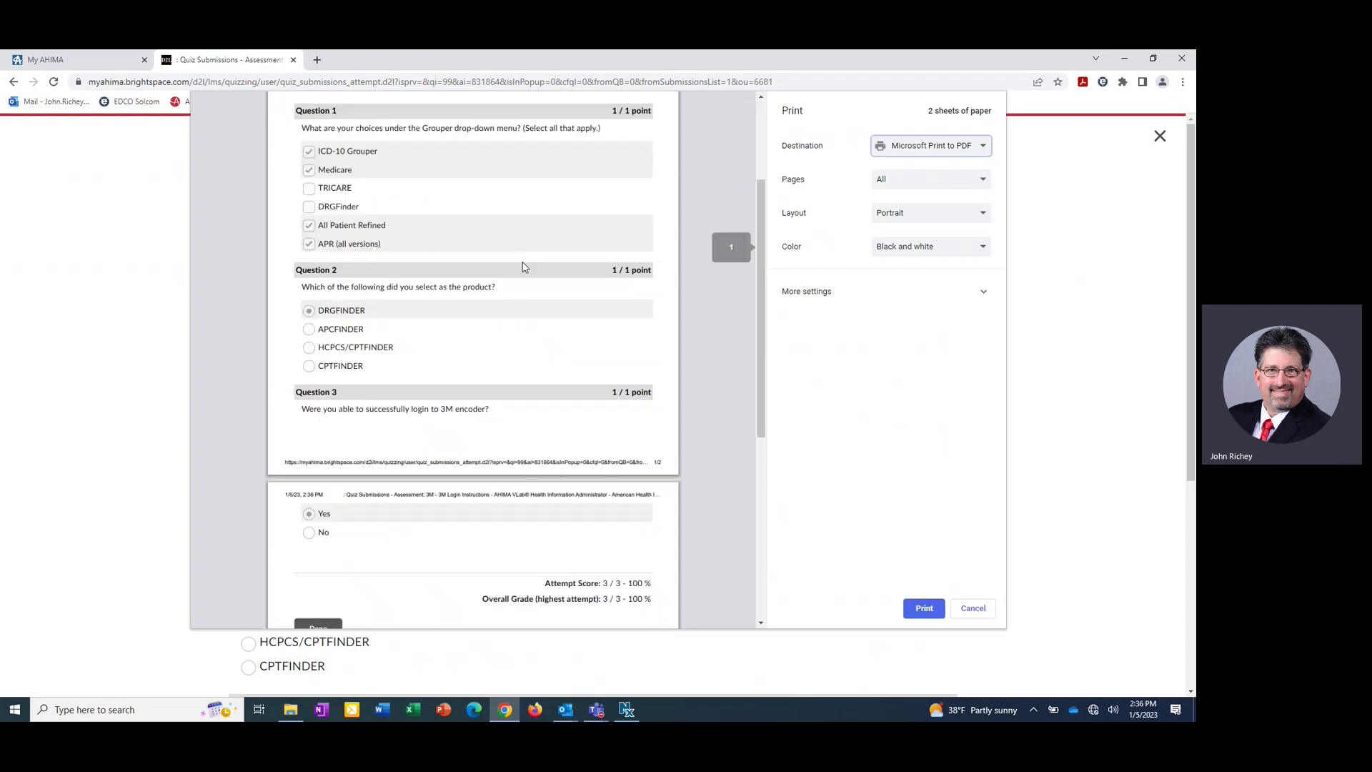
scroll(522, 267, "down", 3)
scroll(522, 267, "down", 2)
scroll(522, 266, "up", 2)
scroll(523, 269, "up", 3)
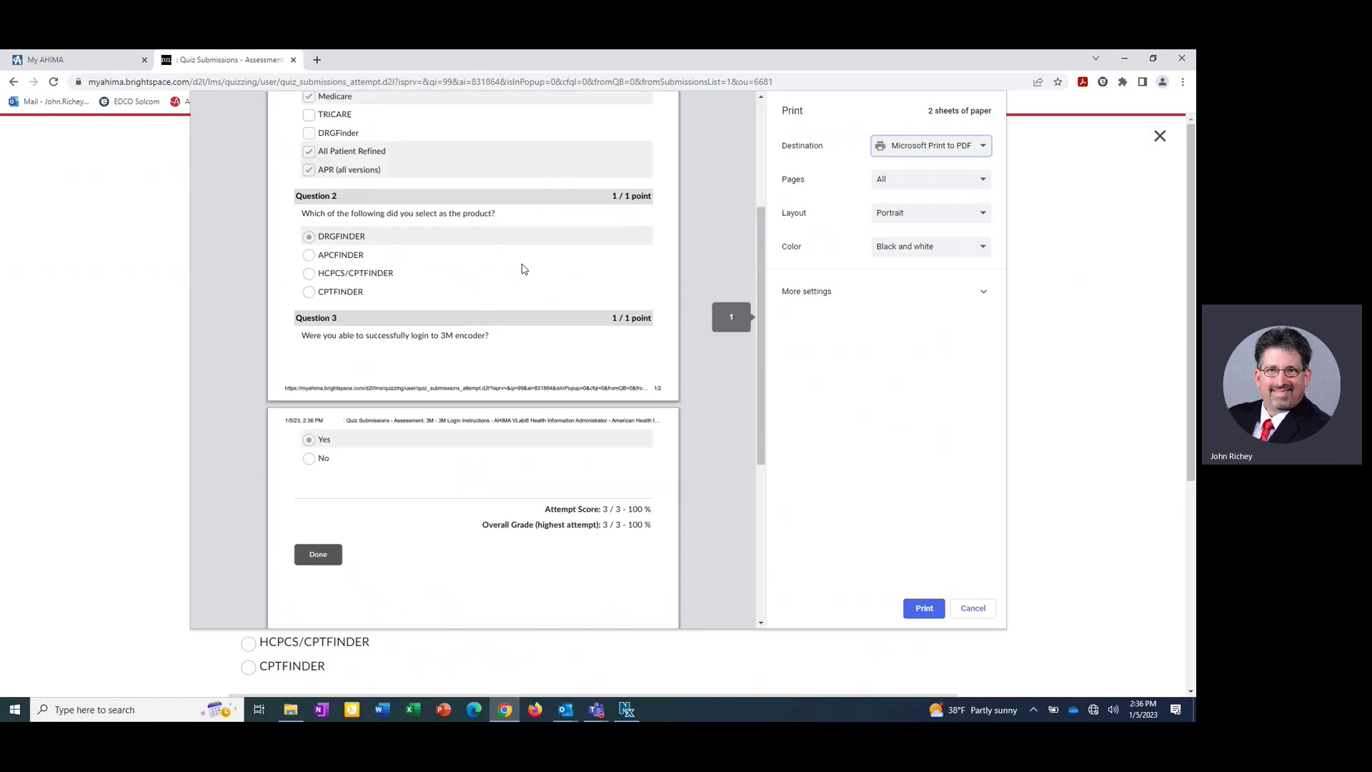
scroll(523, 268, "up", 2)
scroll(523, 265, "up", 1)
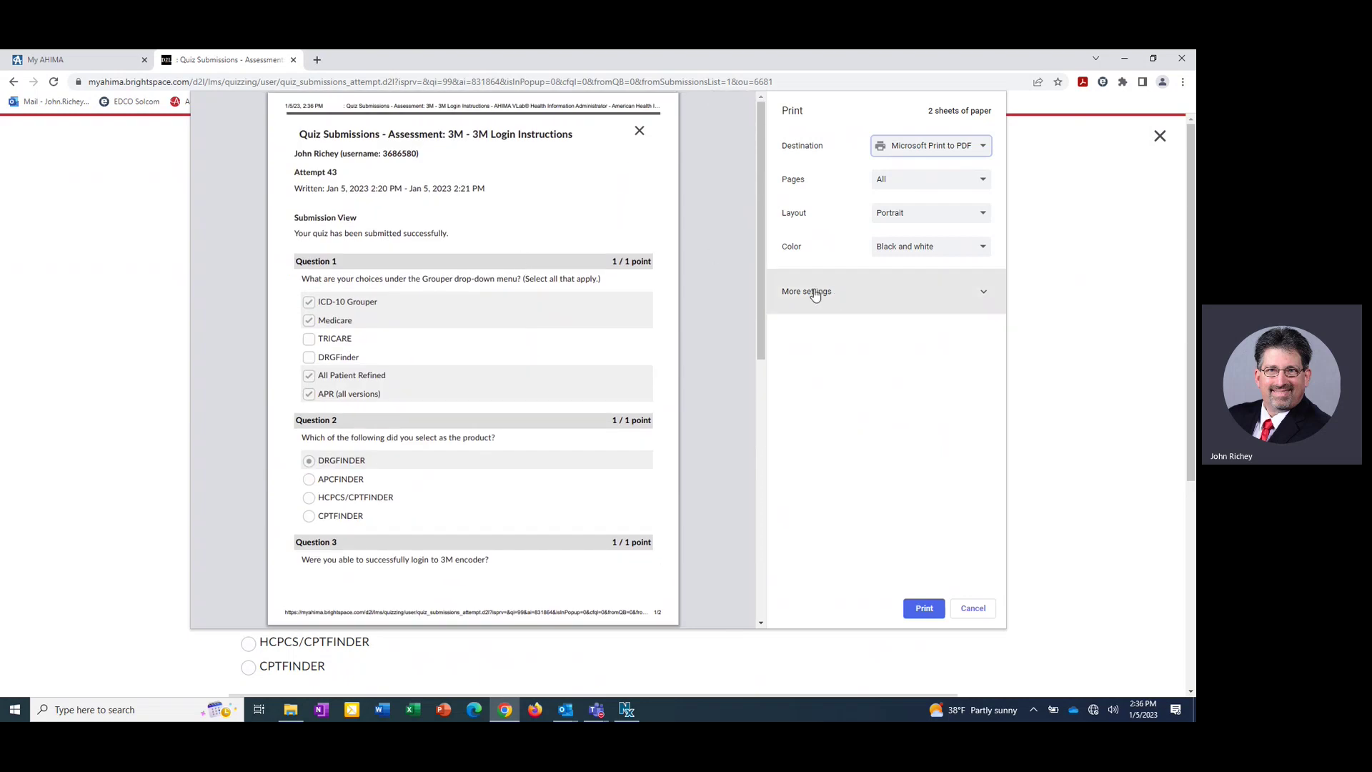
Expand More settings and print the attempt to the PDF printer
left_click(858, 295)
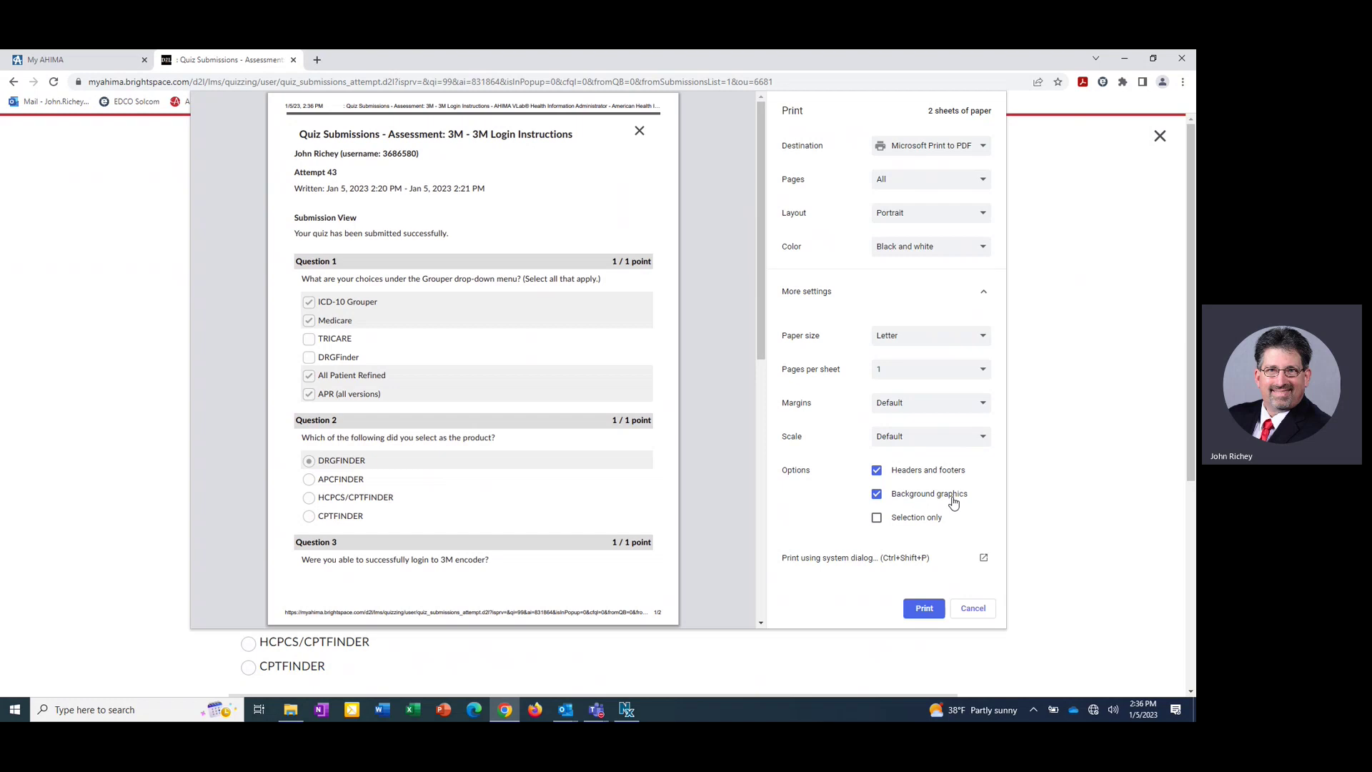
left_click(924, 613)
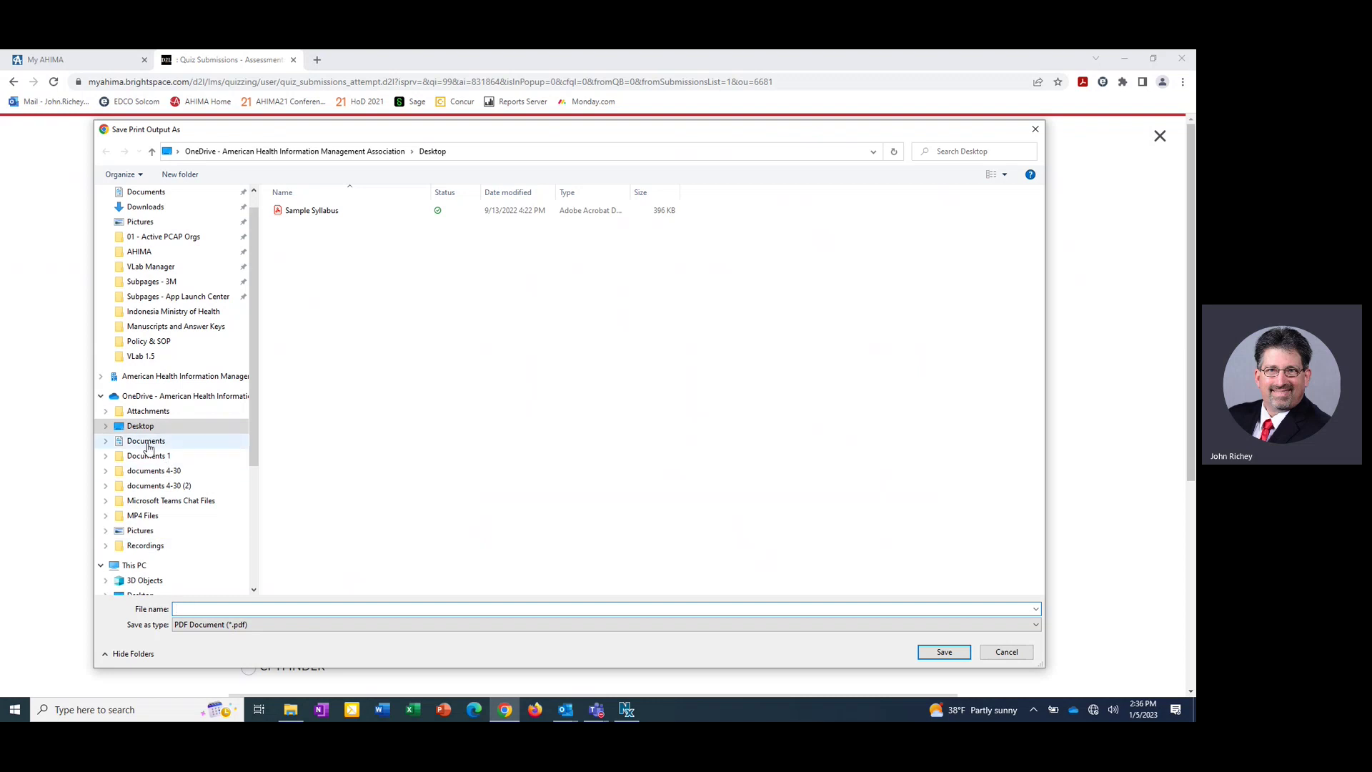
mouse_move(140, 426)
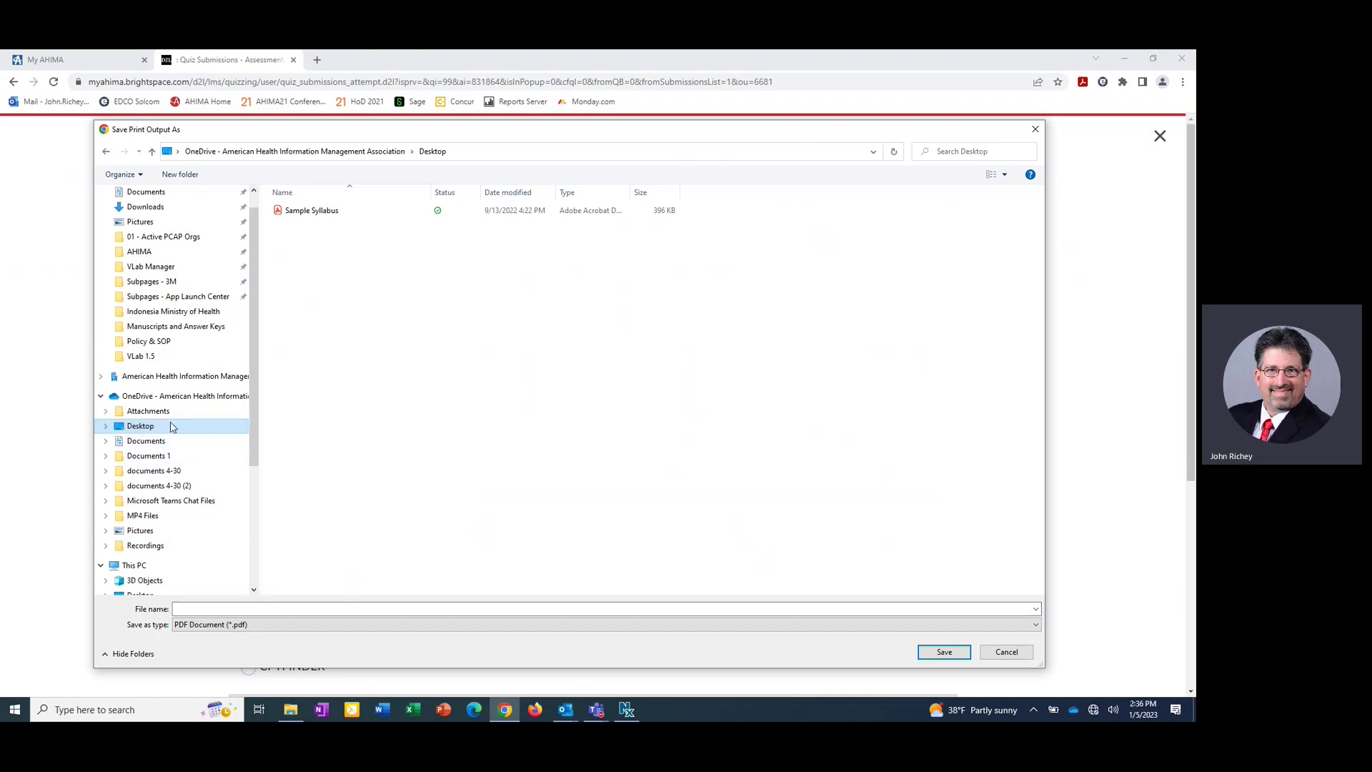
Save the PDF to the Desktop as 'M Login Instructions Richey' and minimize Chrome
left_click(191, 609)
type("3")
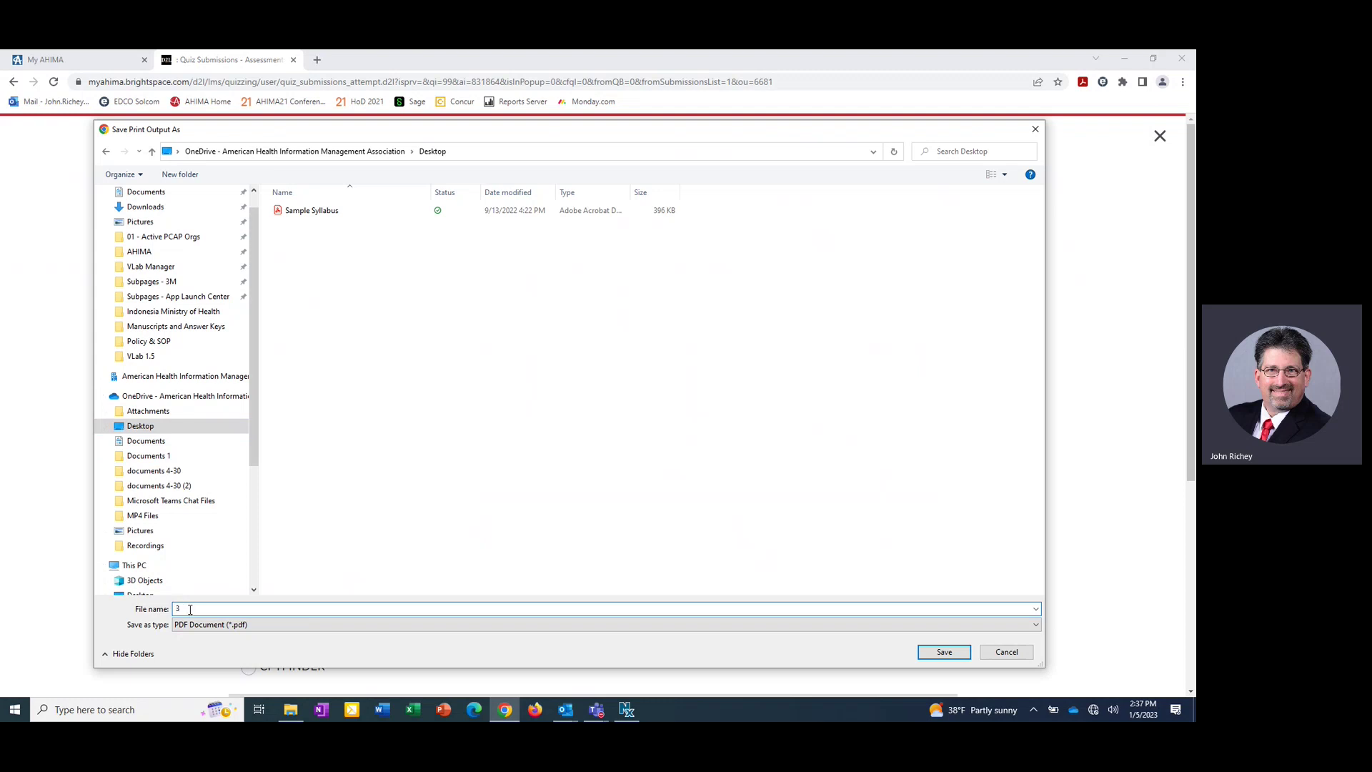
type("M")
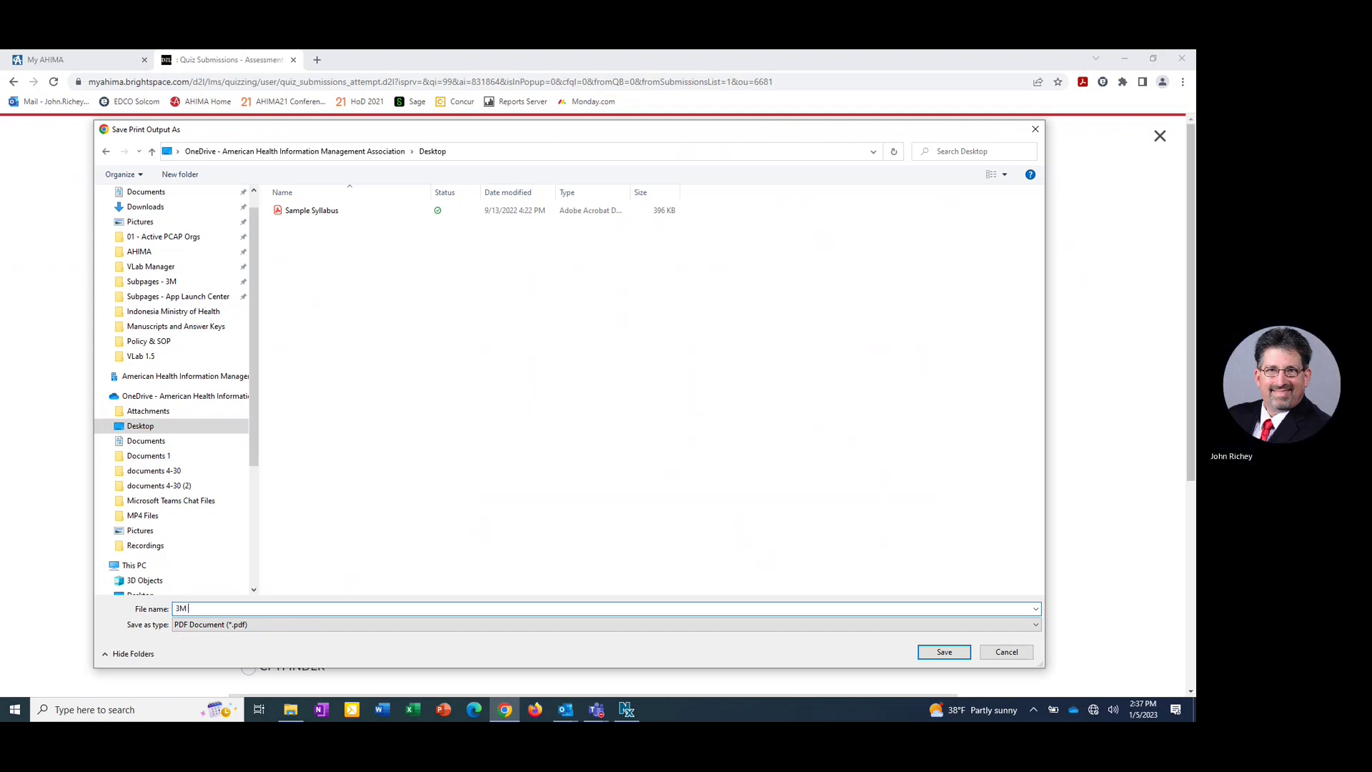
type(" Login In")
type("structions Ri")
type("chey")
left_click(945, 653)
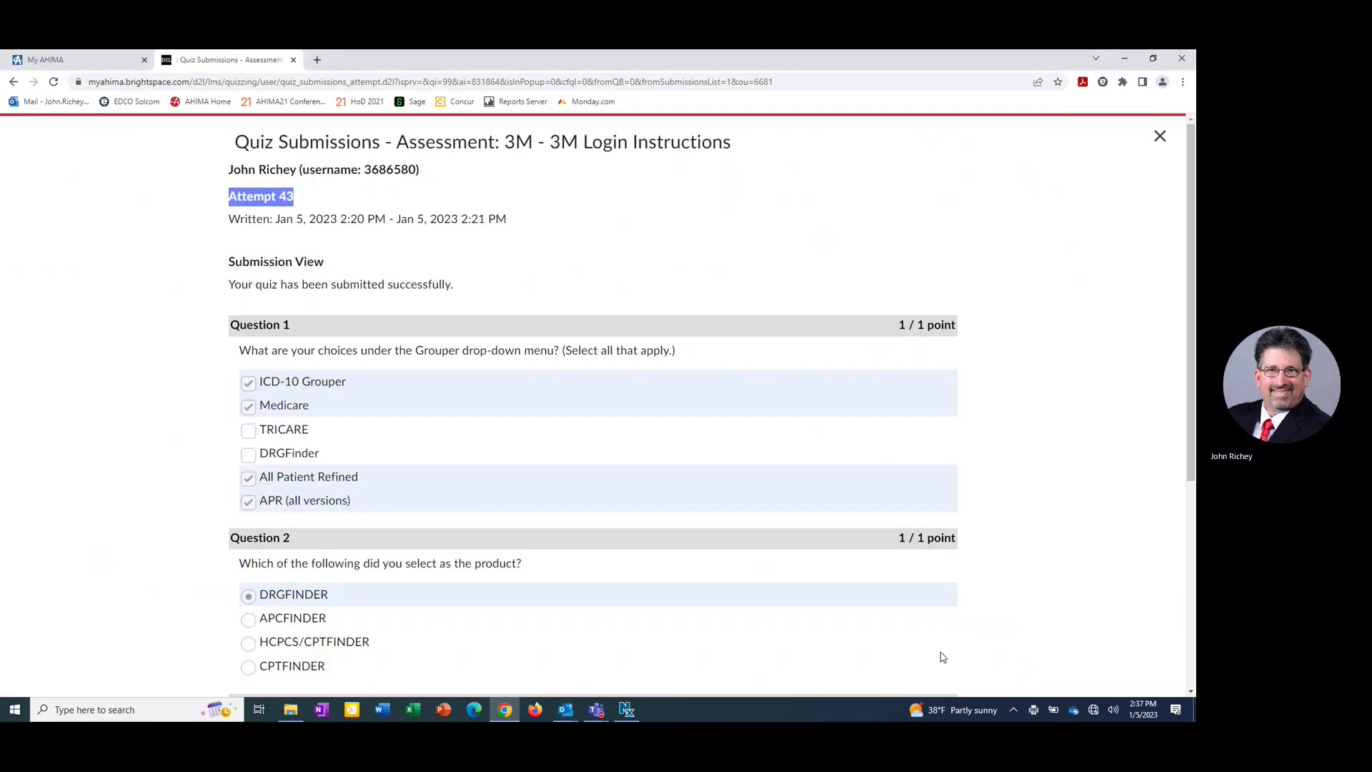
left_click(1124, 60)
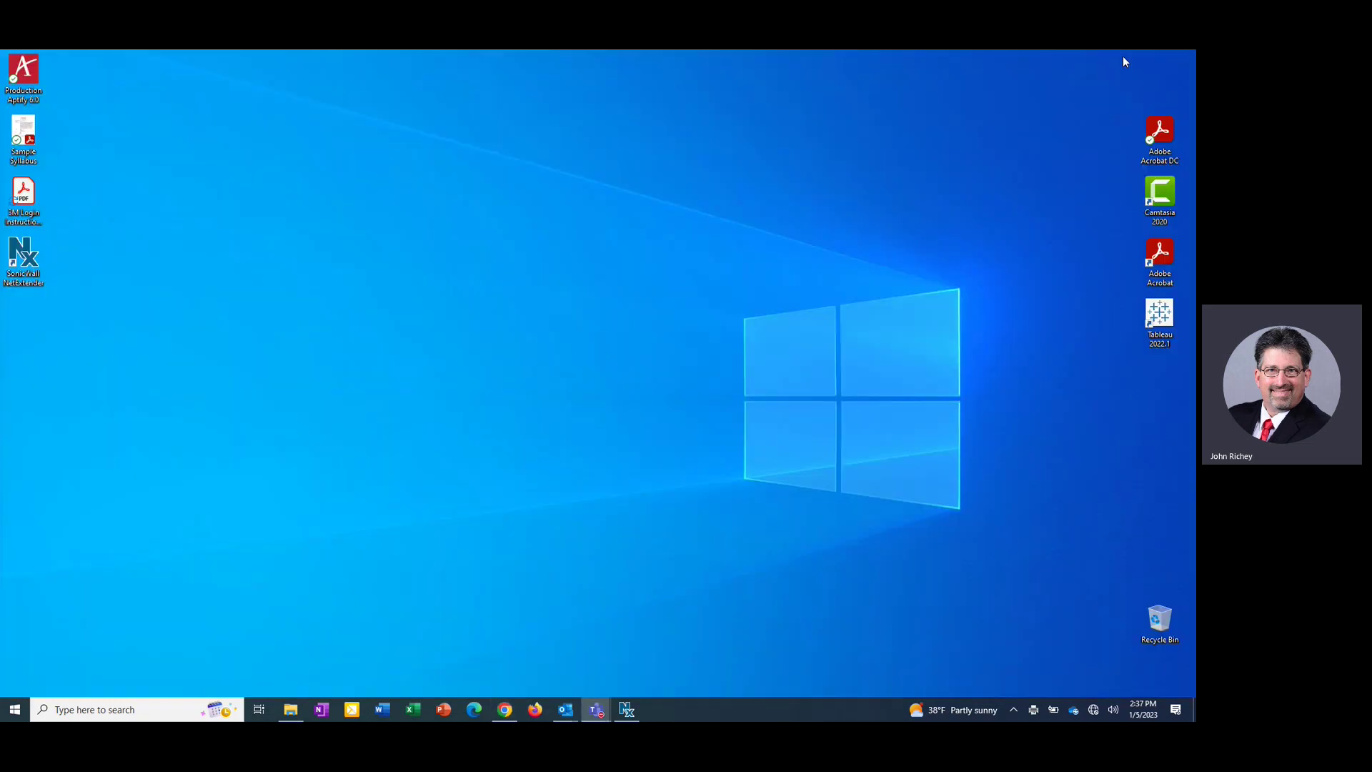
Open the saved quiz PDF in Acrobat, review its 3/3 (100%) pages, and close it
double_click(29, 214)
scroll(230, 327, "down", 2)
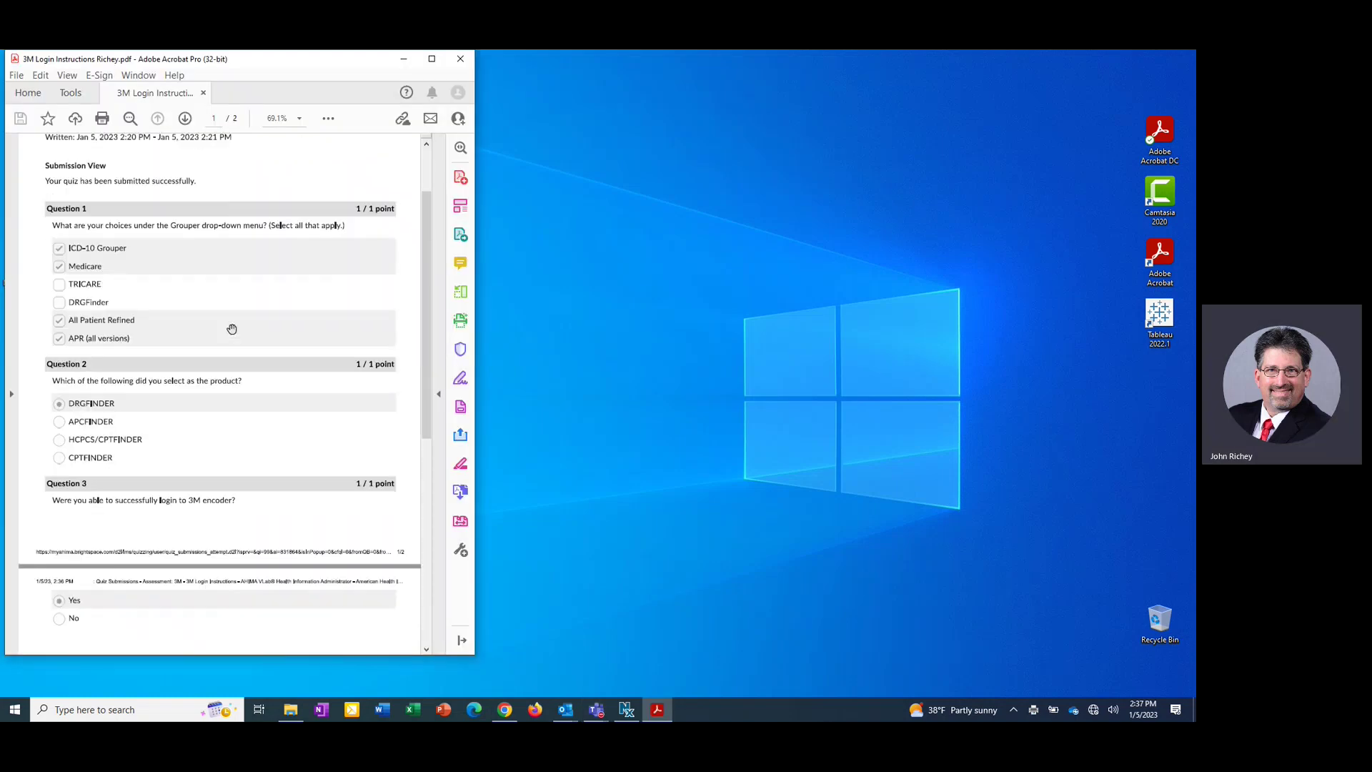
scroll(228, 343, "down", 4)
scroll(226, 362, "down", 4)
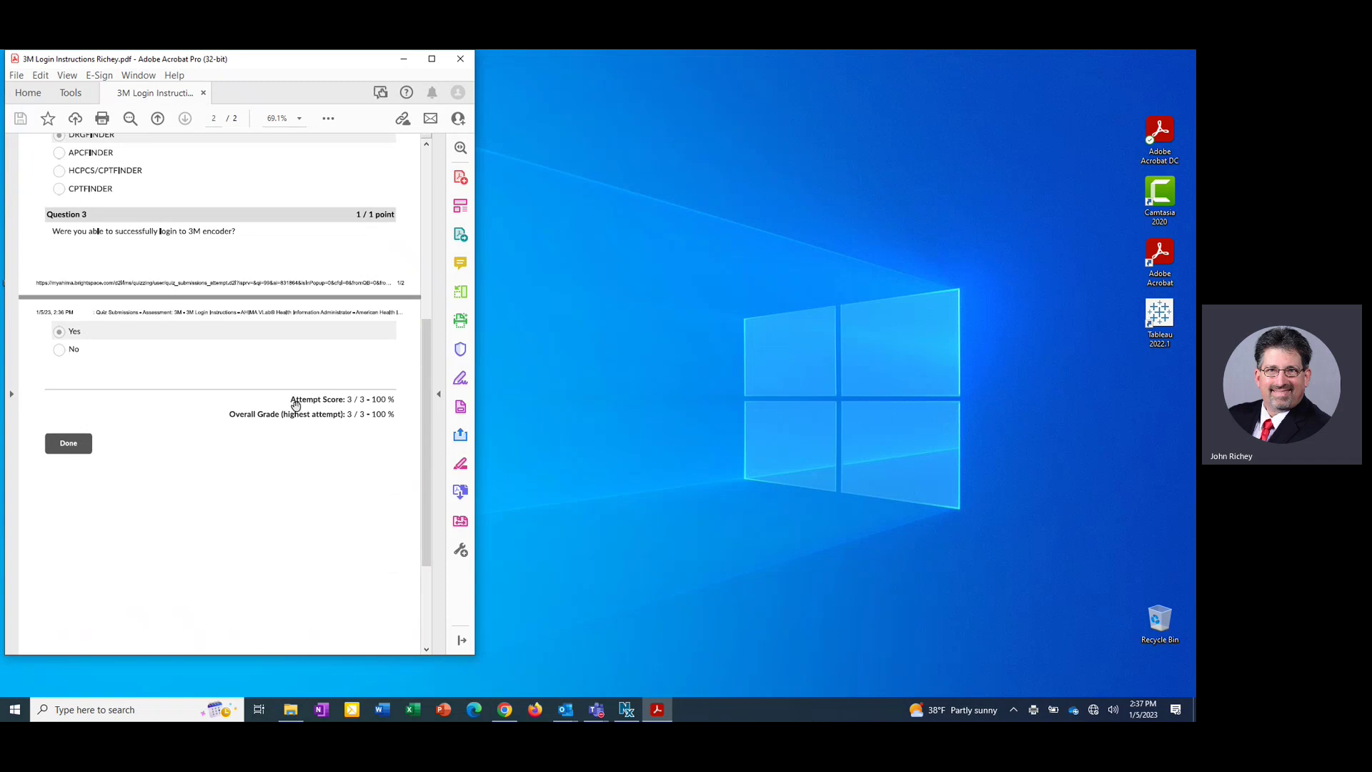
scroll(350, 461, "up", 3)
scroll(345, 450, "up", 2)
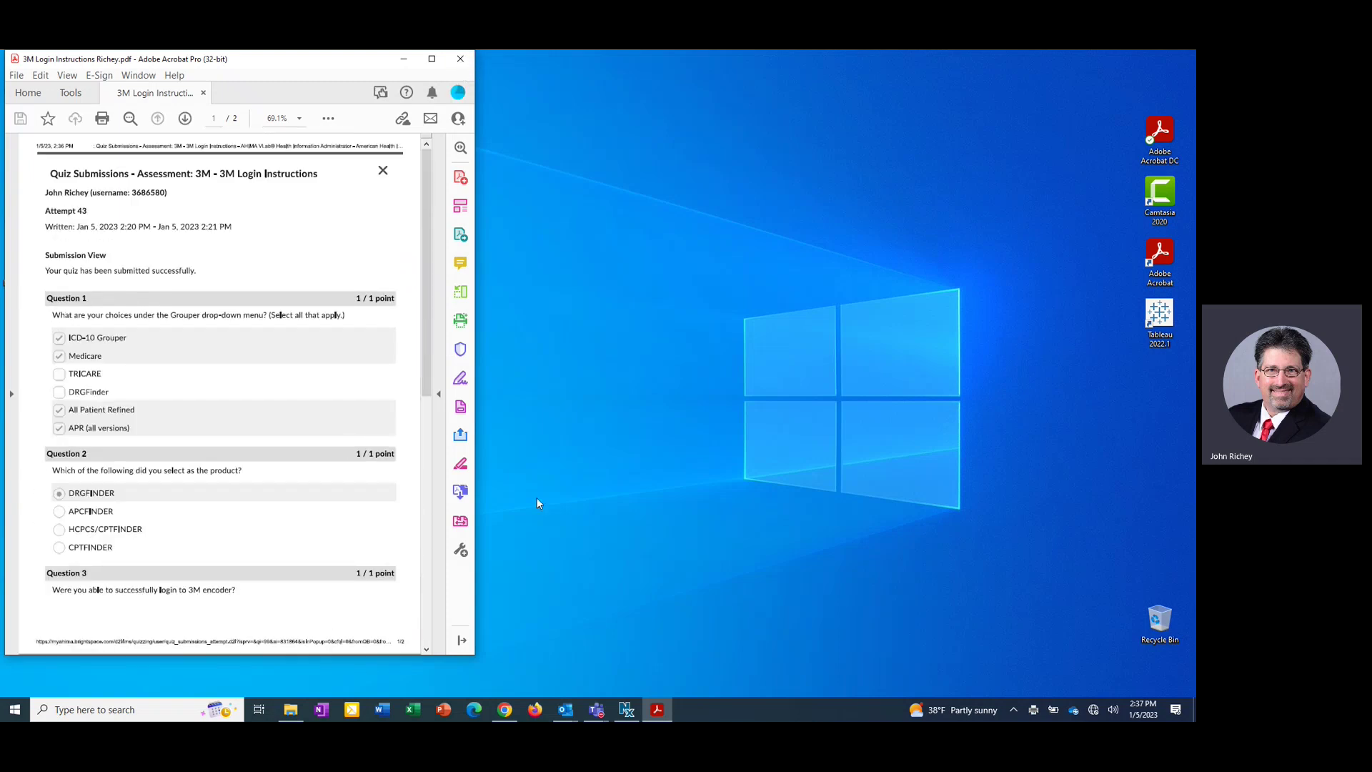
key("alt+F4")
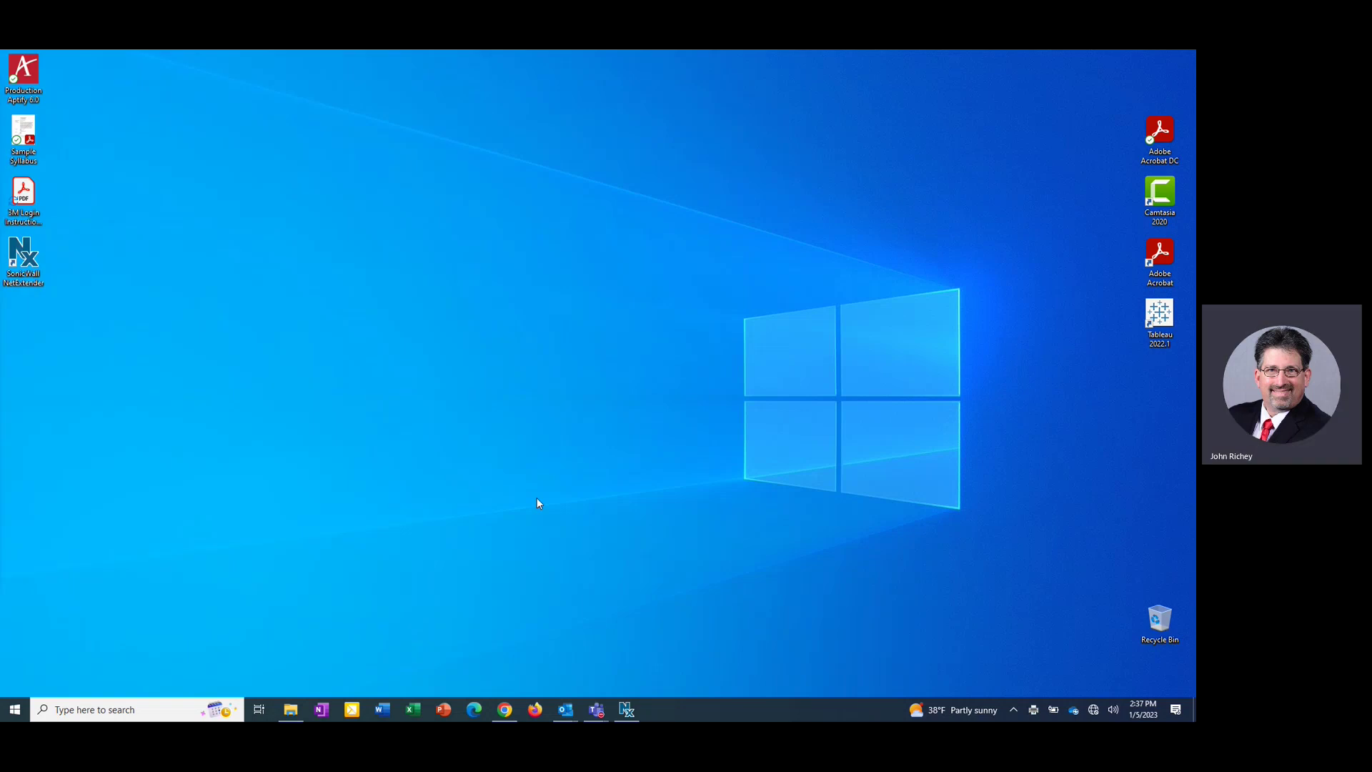